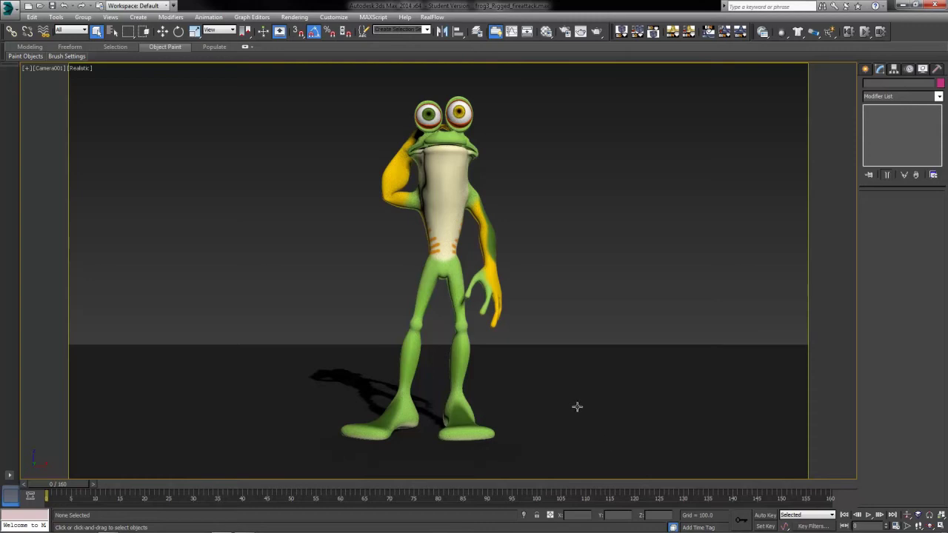
Step: Scrub the timeline to frames 84 and 36, then return it to frame 0
drag(67, 489, 35, 509)
key(q)
drag(70, 485, 766, 486)
drag(703, 497, 46, 498)
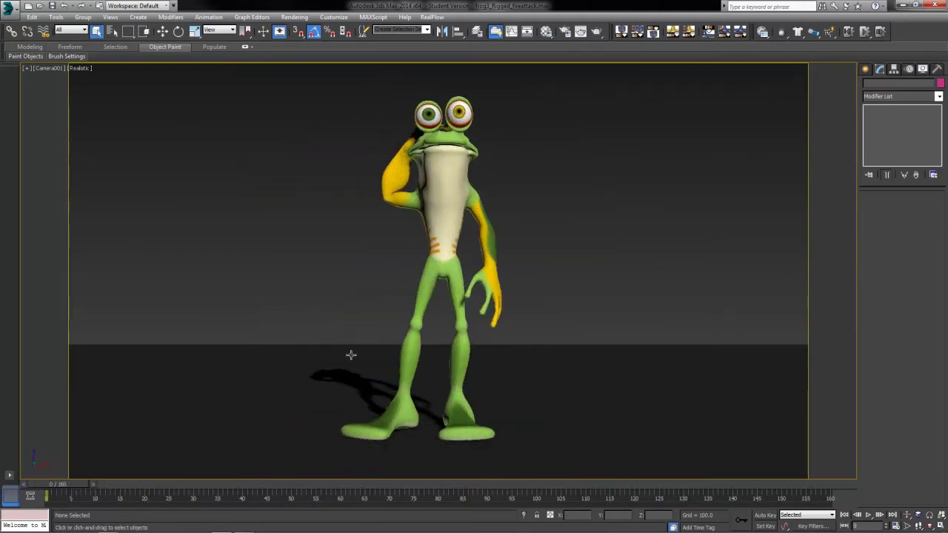
Step: Open Create Preview Animation from the Tools menu and move the Make Preview dialog to the upper left
click(60, 17)
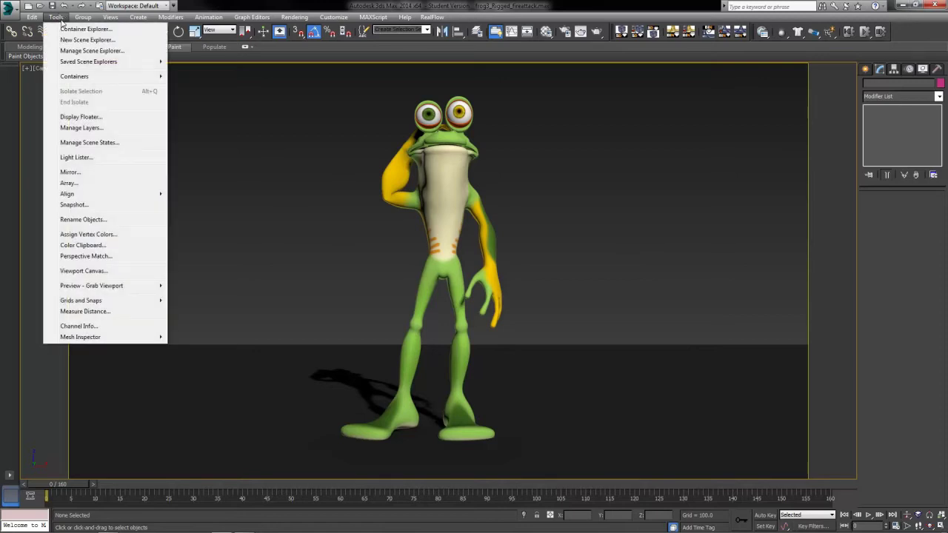
mouse_move(71, 290)
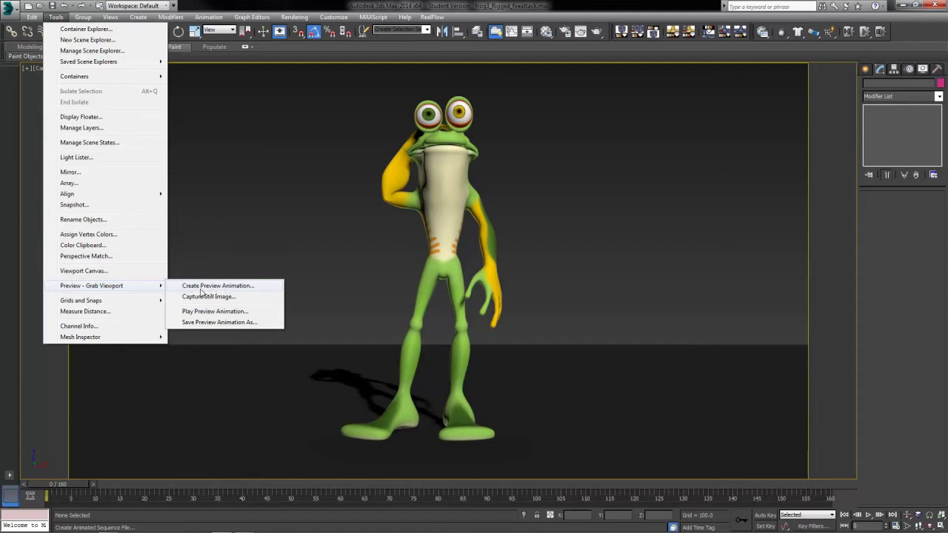
click(227, 287)
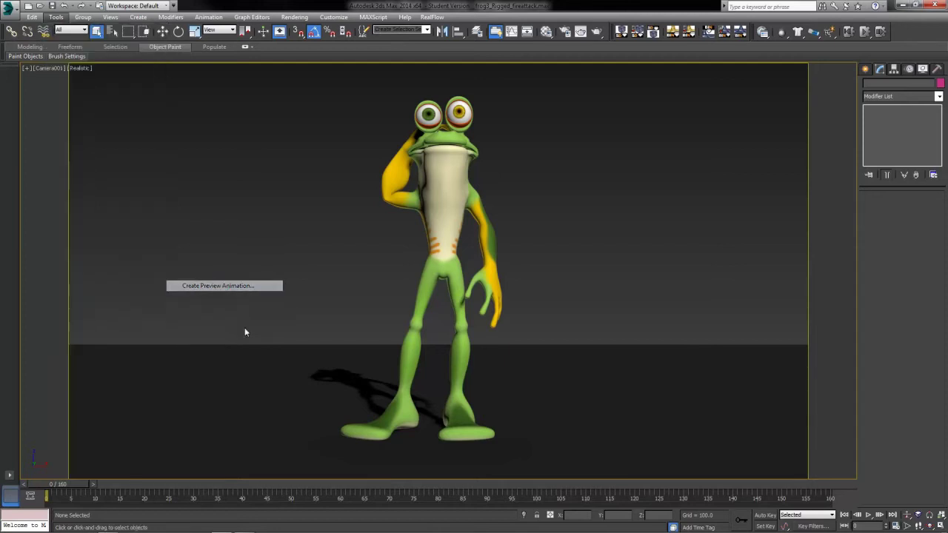
drag(463, 130, 222, 97)
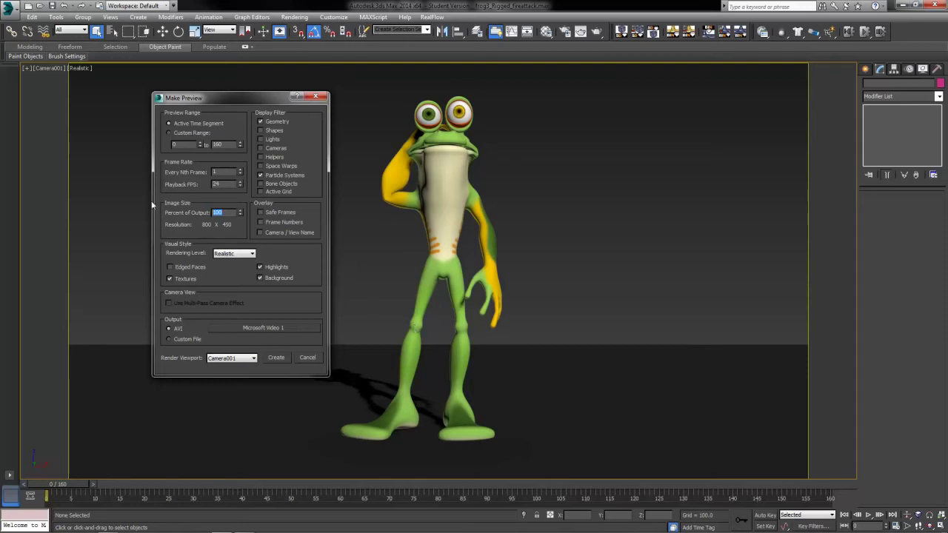
Step: Include Geometry in the preview and keep Realistic as the rendering level
key(shift+Tab)
click(260, 121)
click(245, 256)
click(234, 328)
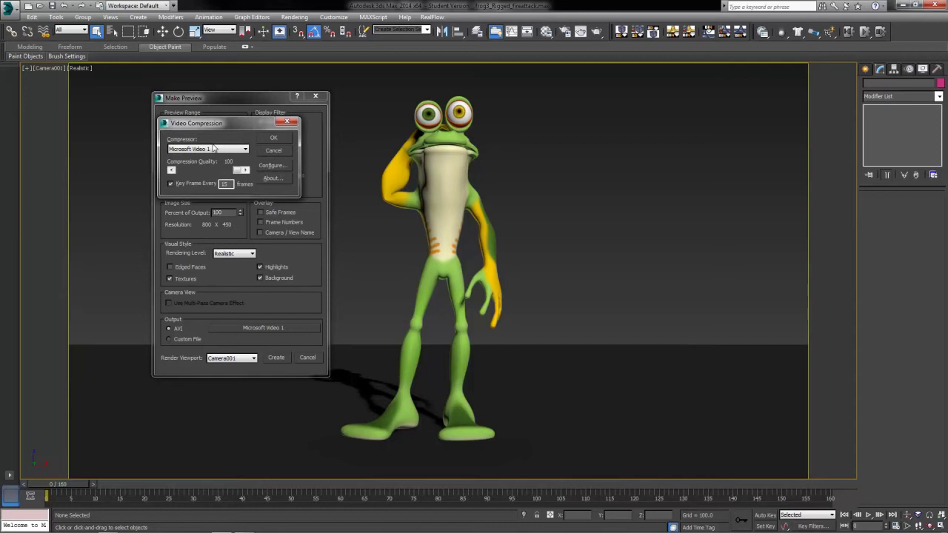
Step: Try Full Frames (Uncompressed), then settle on Microsoft Video 1 as the codec
click(217, 150)
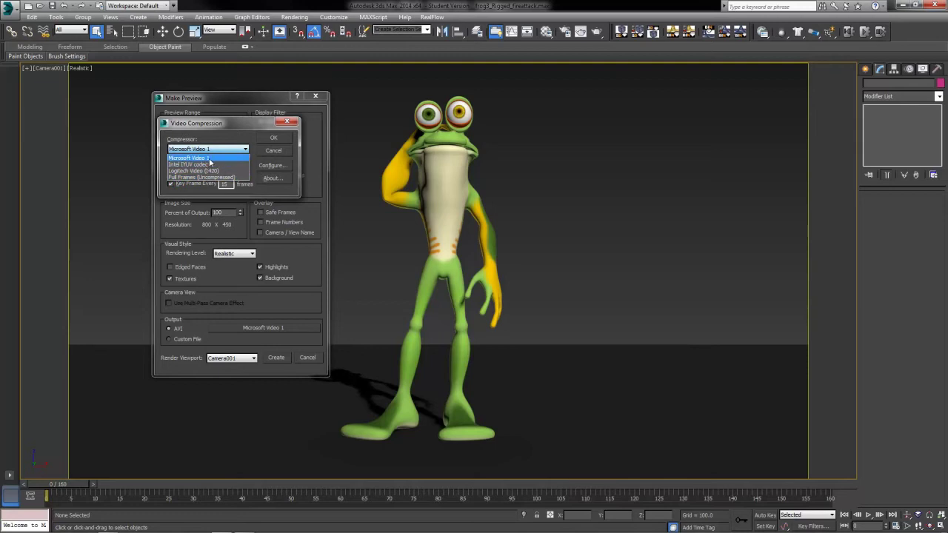
click(209, 159)
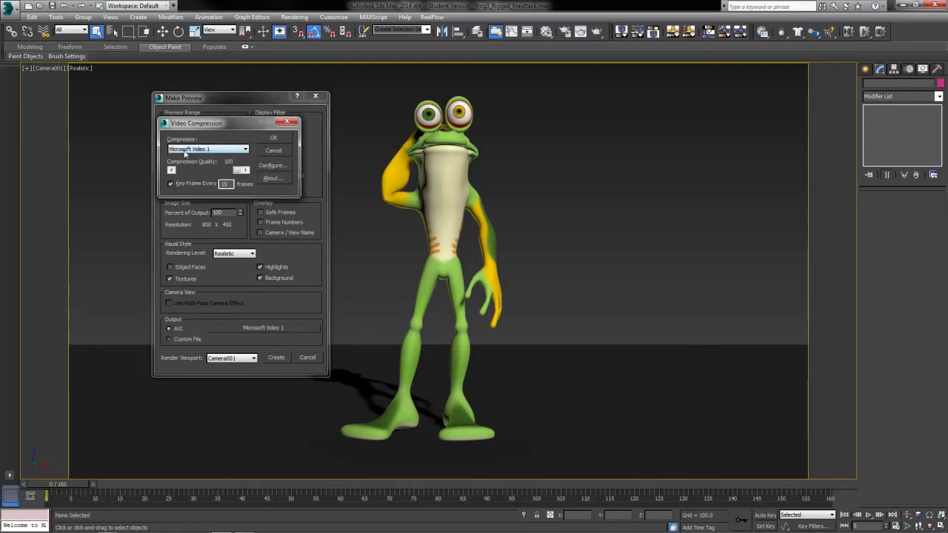
click(216, 151)
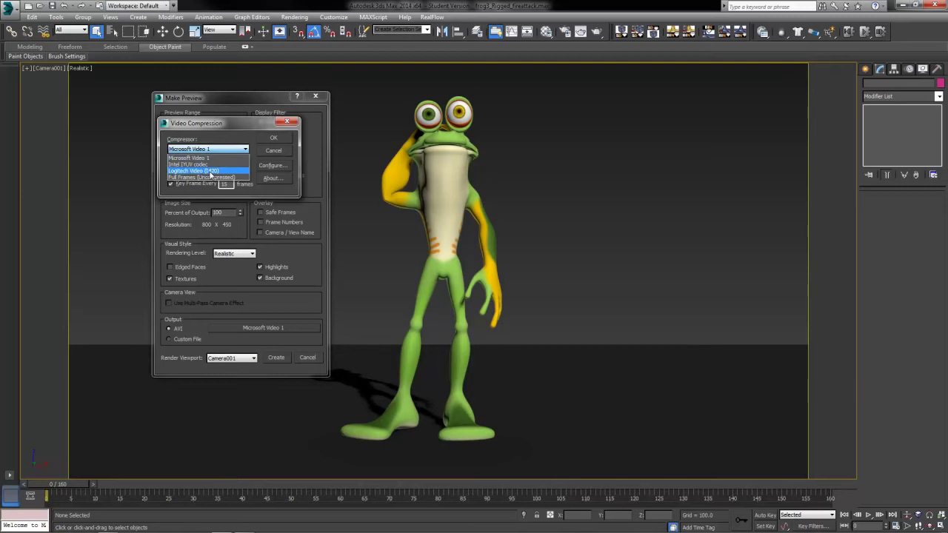
click(209, 178)
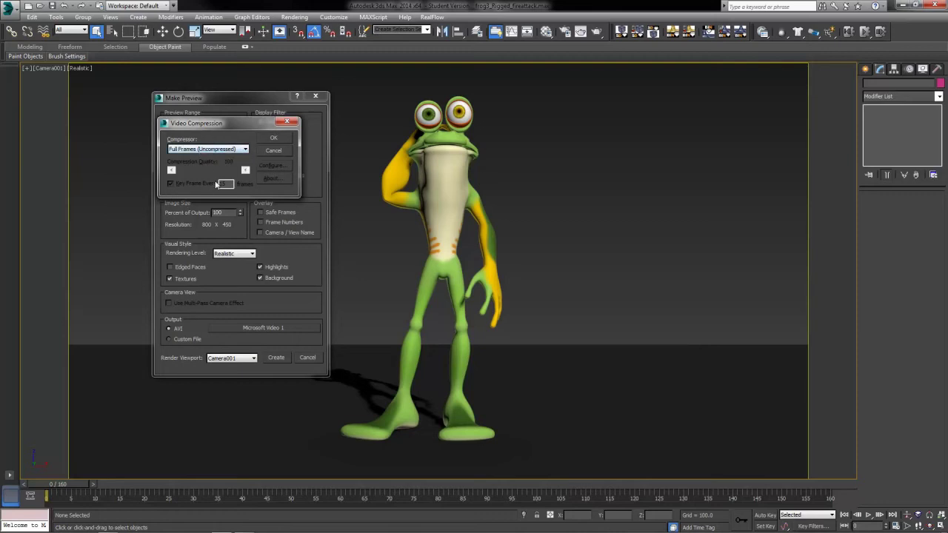
click(213, 151)
click(219, 177)
click(225, 151)
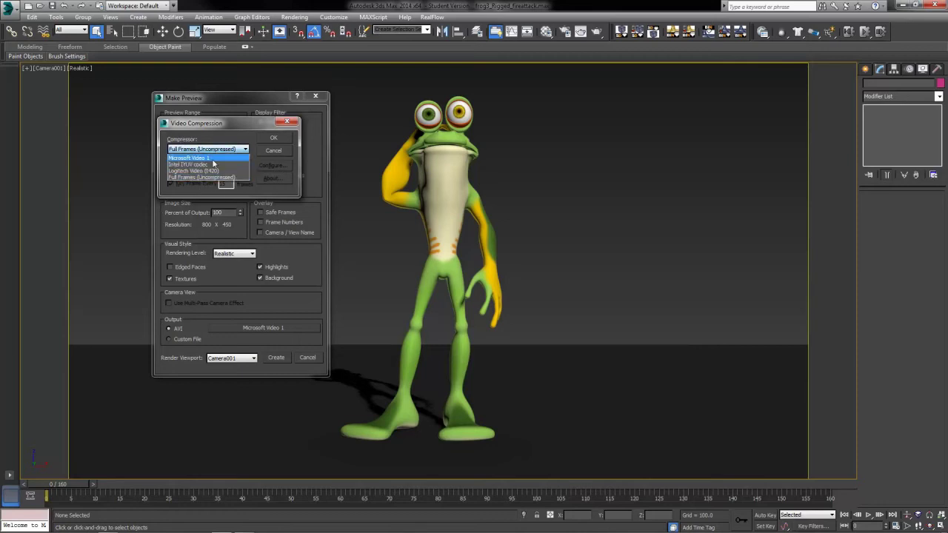
click(212, 159)
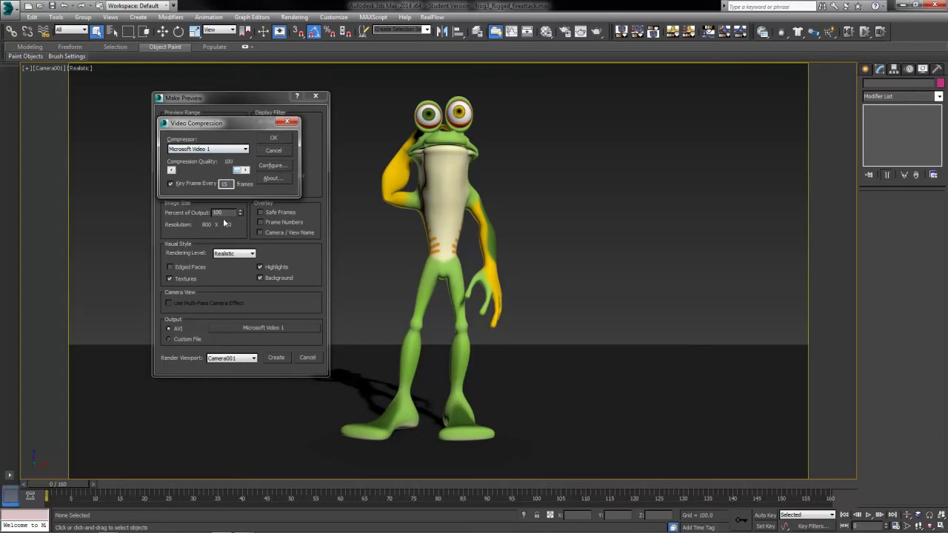
Step: Set compression quality to 100 and accept the video compression settings
click(174, 151)
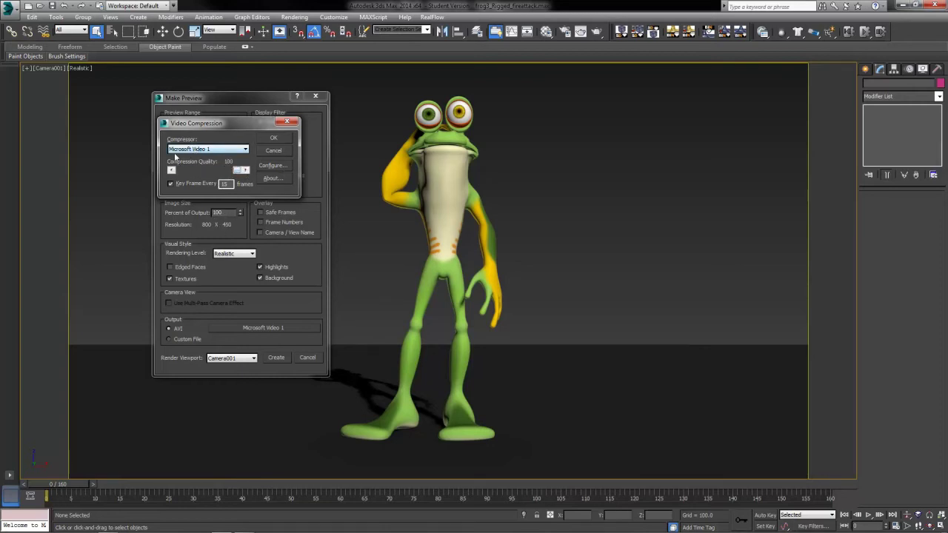
drag(237, 170, 236, 171)
click(245, 170)
click(274, 138)
Step: Create the frog preview, pause its playback, close the player and minimize 3ds Max
click(276, 358)
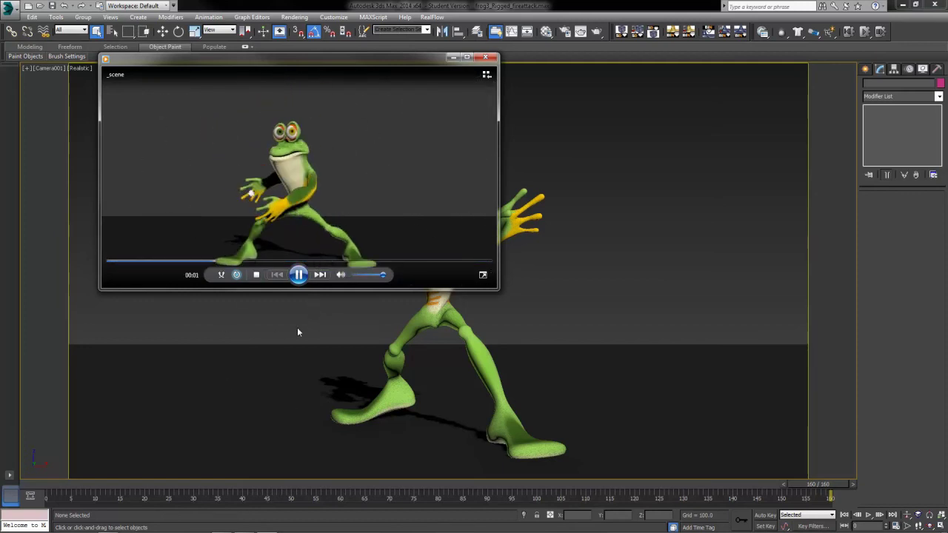
click(298, 275)
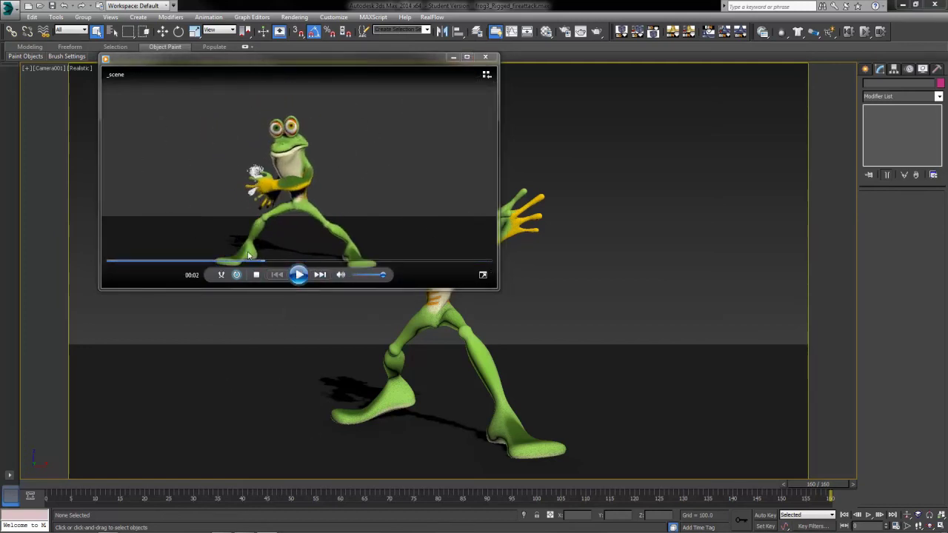
click(486, 57)
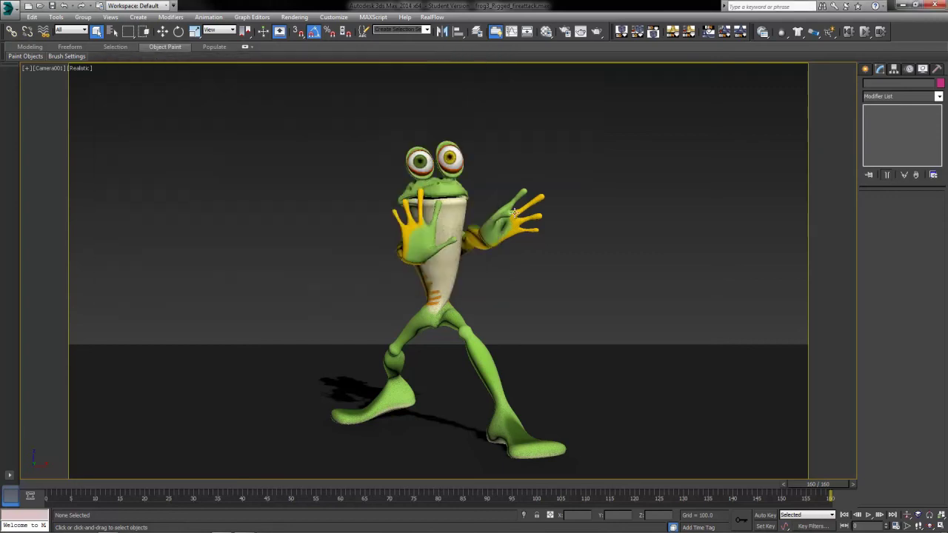
click(903, 6)
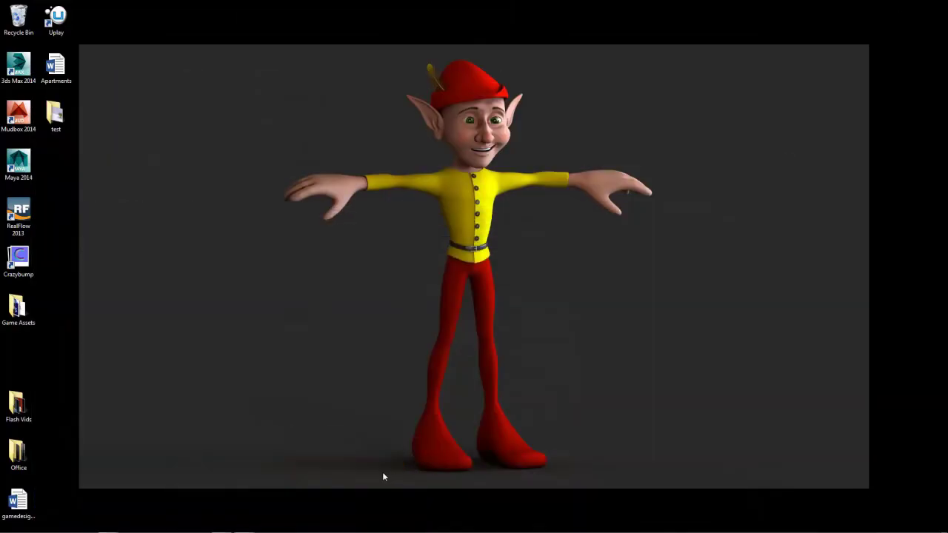
Step: Open Windows Explorer on the Documents library and select the 3dsMax folder
mouse_move(177, 531)
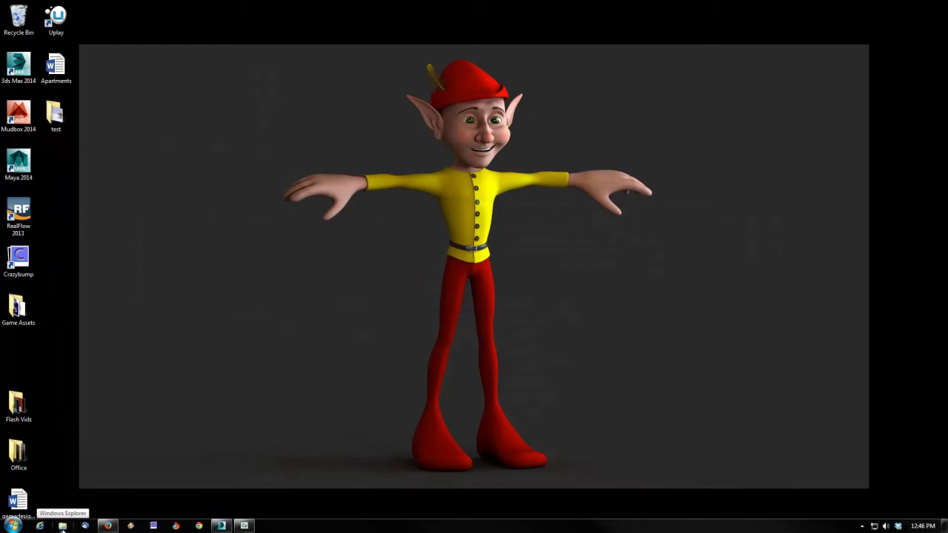
click(62, 525)
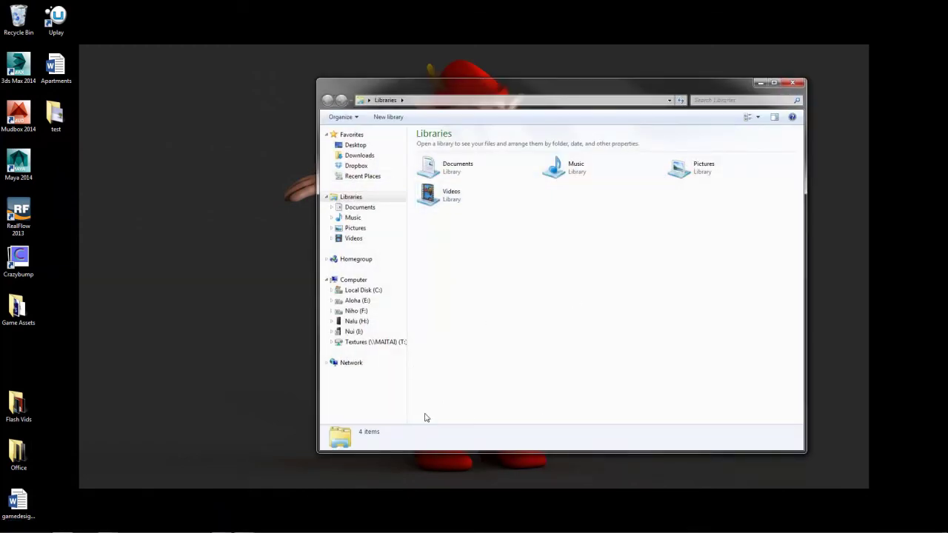
click(362, 210)
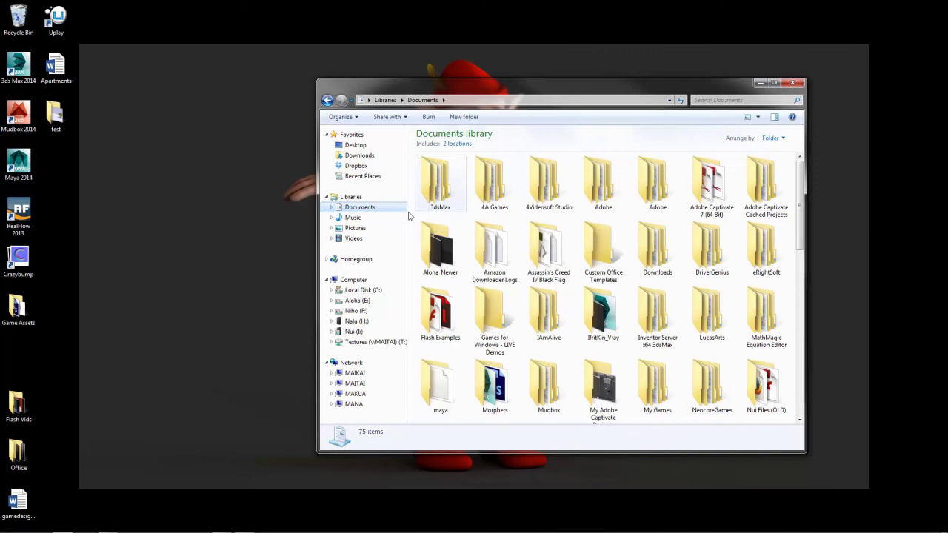
drag(557, 97, 512, 94)
click(393, 161)
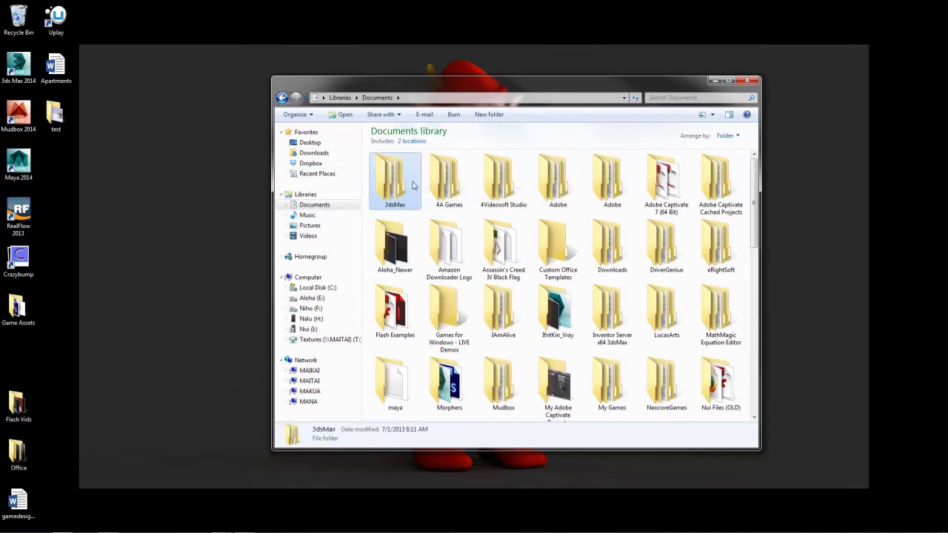
Step: Open 3dsMax > previews and rename the _scene video to FrogBender
double_click(395, 188)
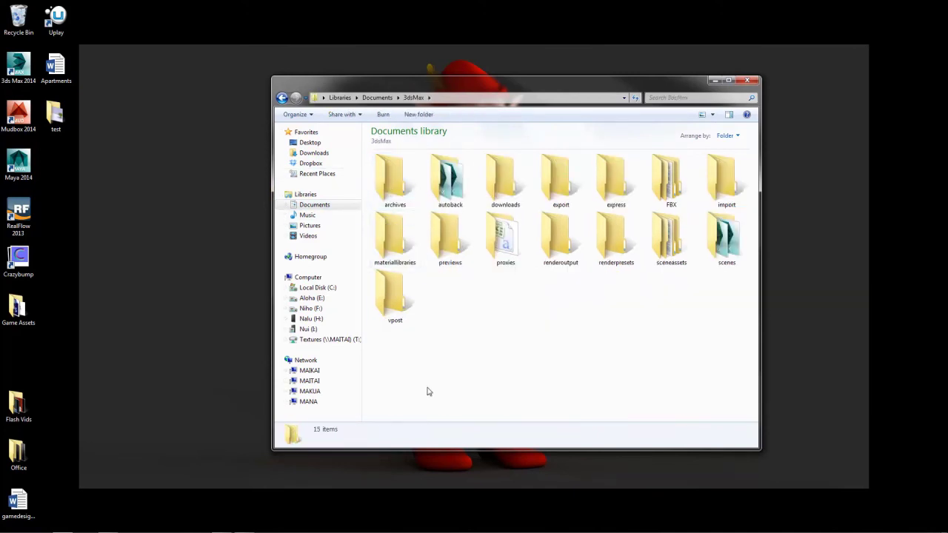
click(434, 234)
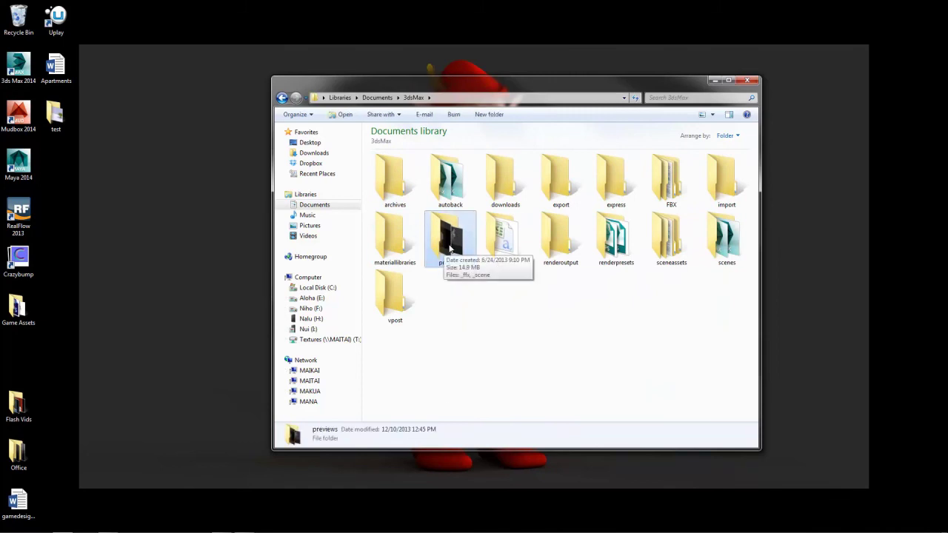
double_click(437, 247)
click(451, 196)
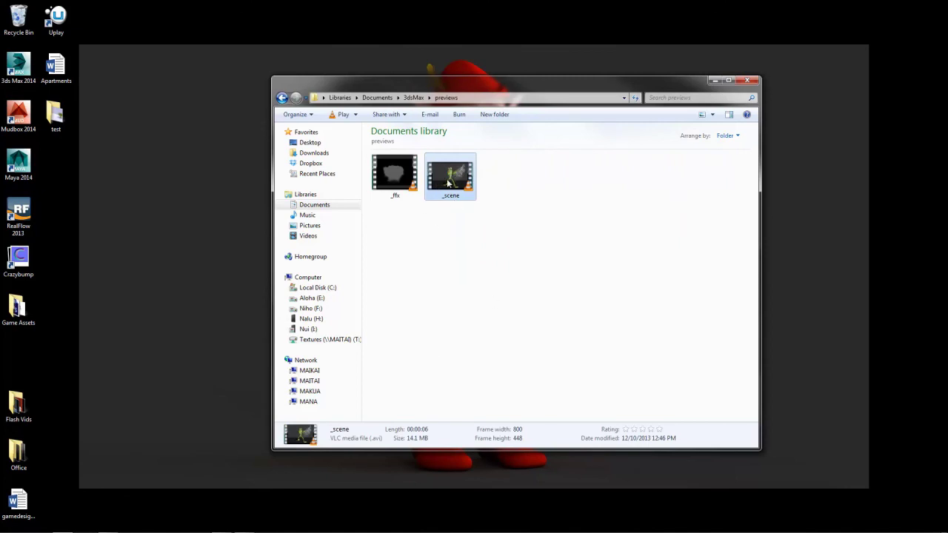
drag(453, 176, 460, 195)
right_click(452, 180)
click(511, 348)
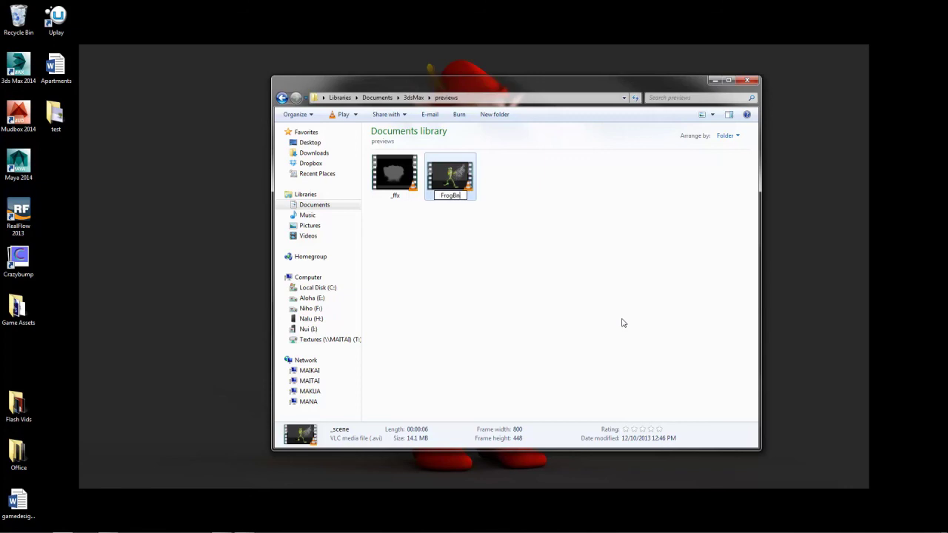
key(Return)
click(489, 385)
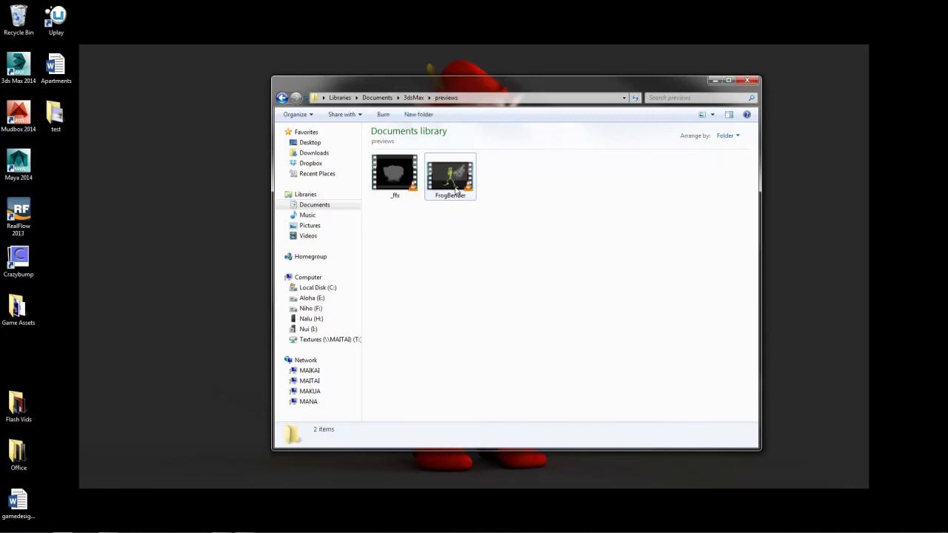
Step: Copy the FrogBender video and switch to the Aloha (E:) drive
click(447, 175)
right_click(455, 177)
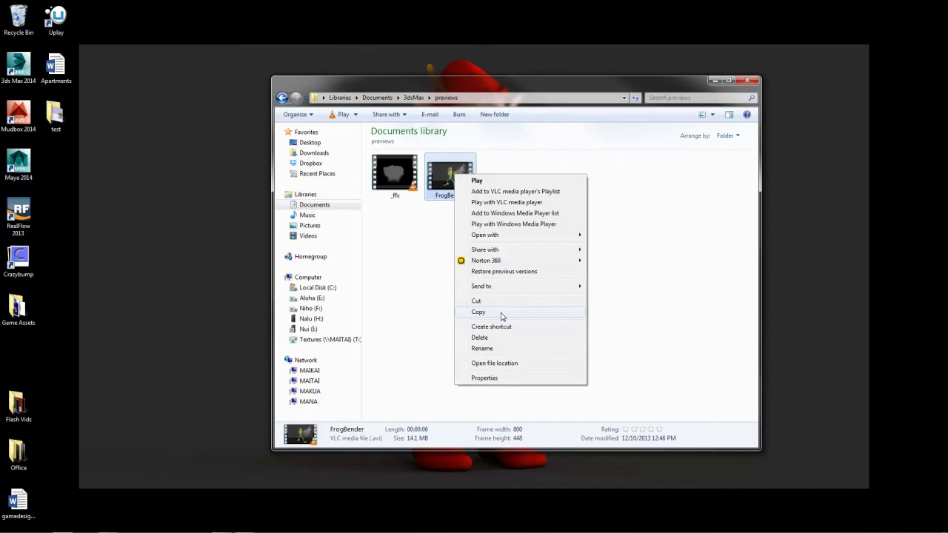
click(501, 313)
mouse_move(453, 182)
mouse_down()
mouse_move(189, 154)
mouse_move(245, 198)
mouse_move(450, 165)
mouse_up()
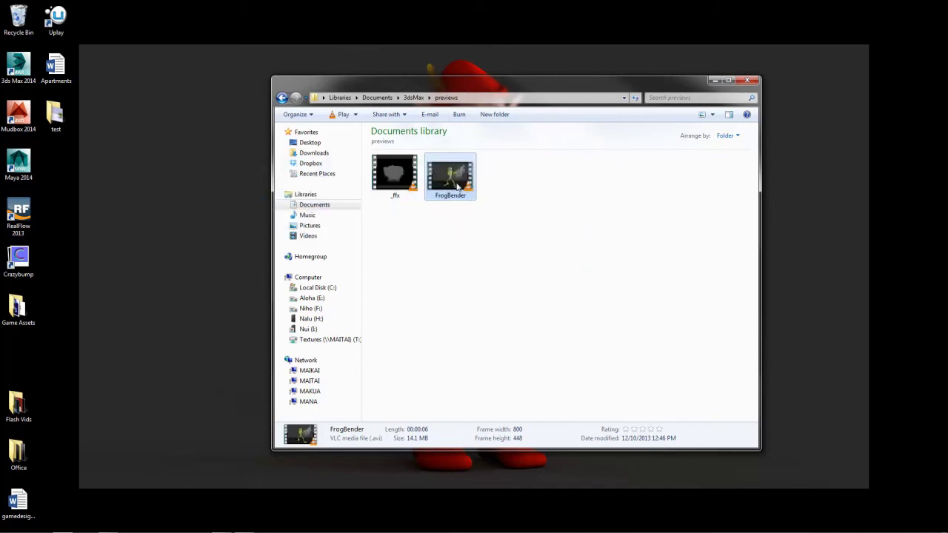
right_click(462, 183)
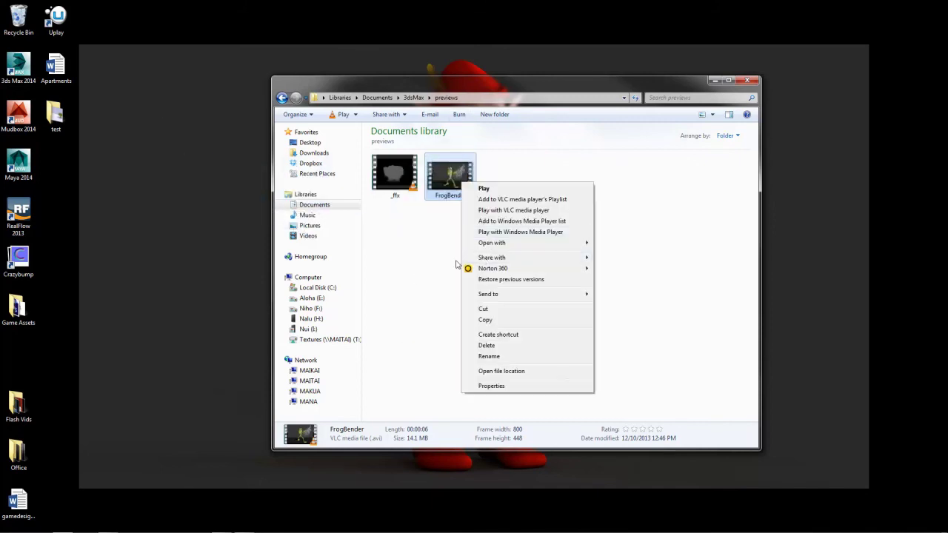
click(486, 320)
click(312, 298)
click(415, 289)
scroll(408, 333, down, 6)
Step: Open the Frog folder on Aloha (E:) and paste the FrogBender video into it
click(404, 324)
text(frog)
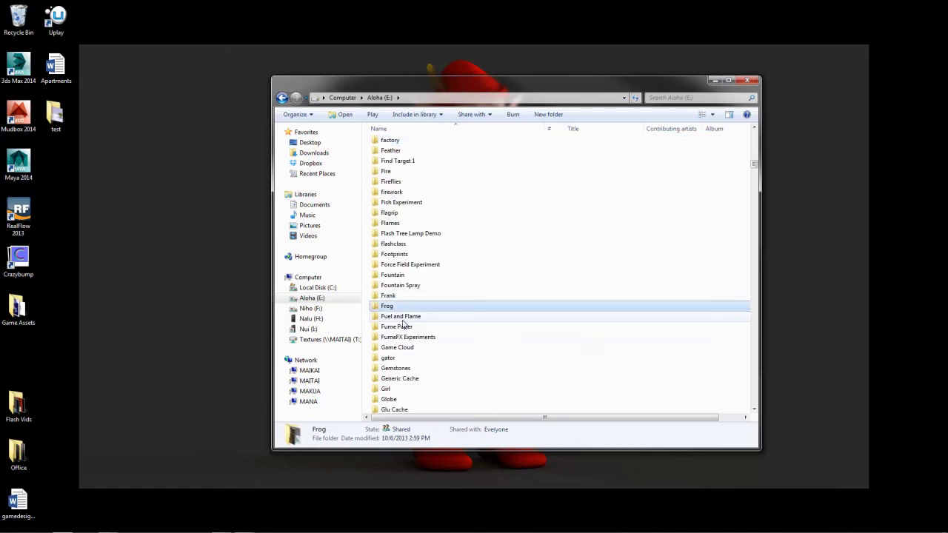
key(Return)
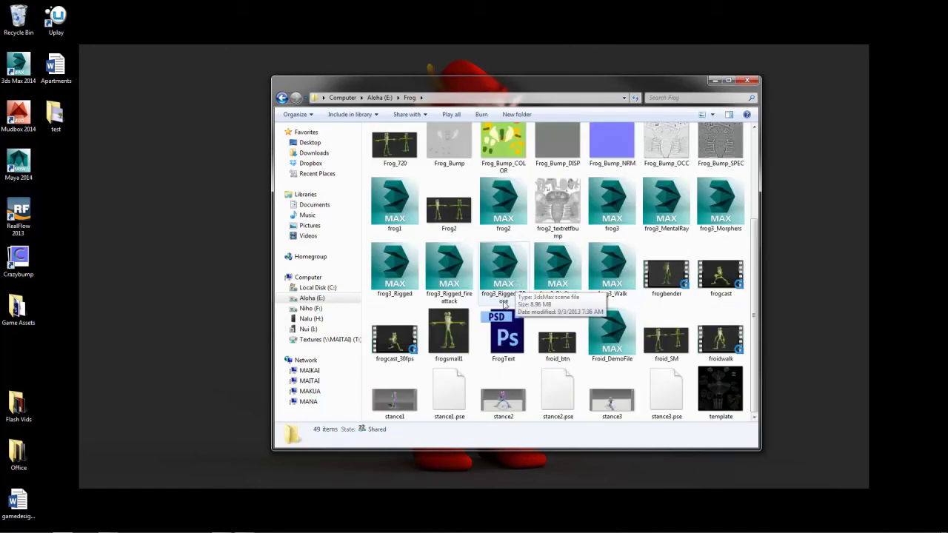
right_click(424, 363)
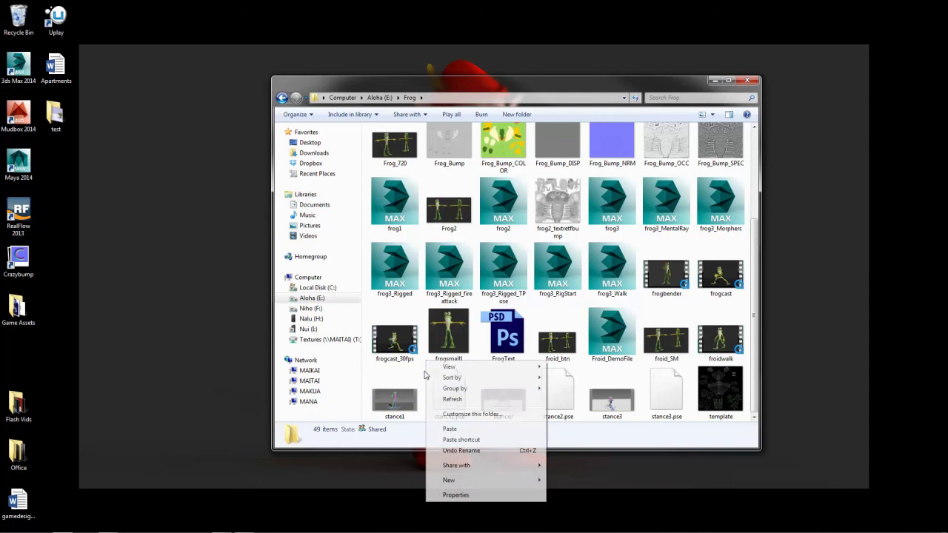
click(449, 429)
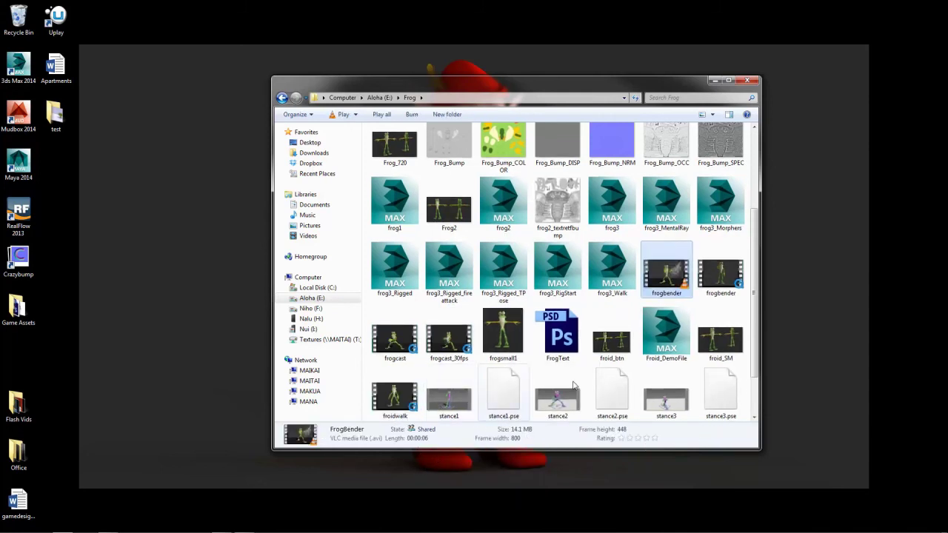
Step: Scroll through the Frog folder and select the pasted FrogBender video
click(720, 396)
scroll(721, 393, down, 1)
key(Up)
key(Up)
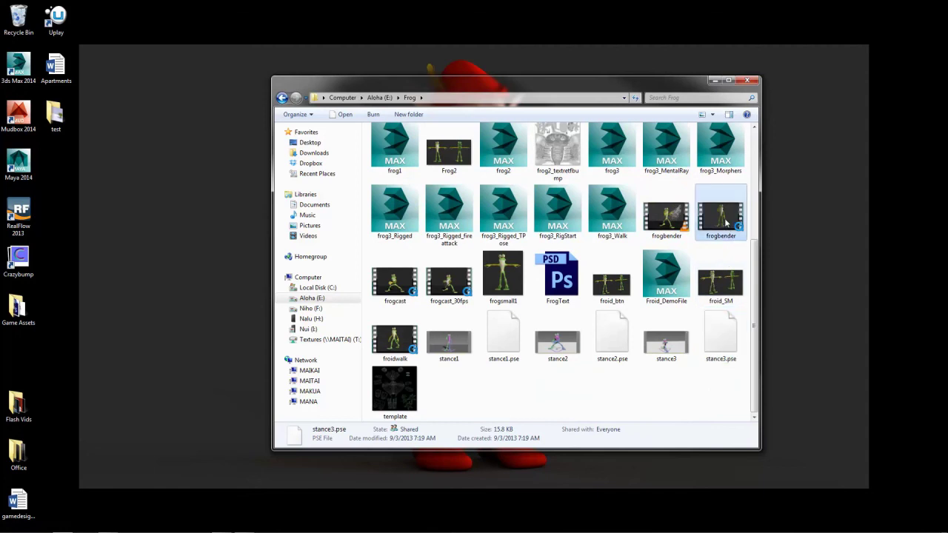
click(534, 388)
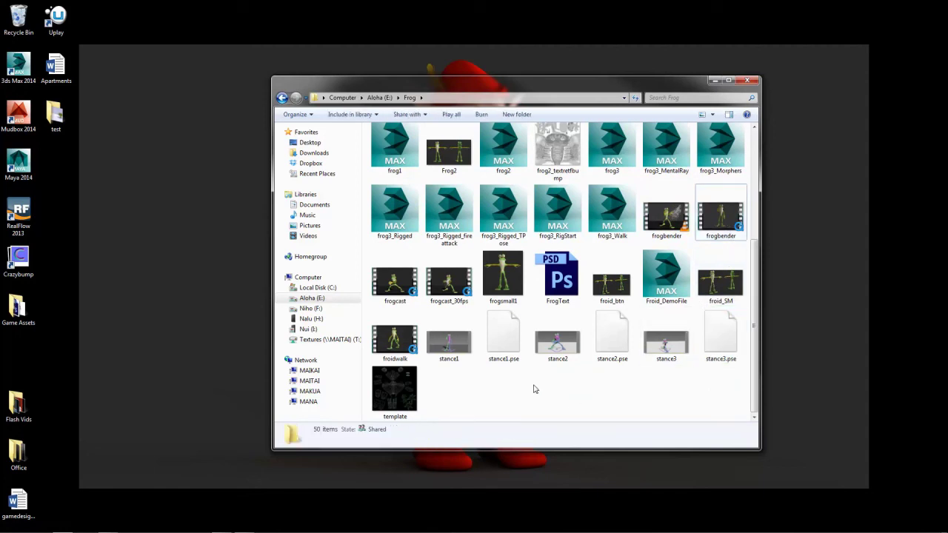
scroll(535, 389, up, 3)
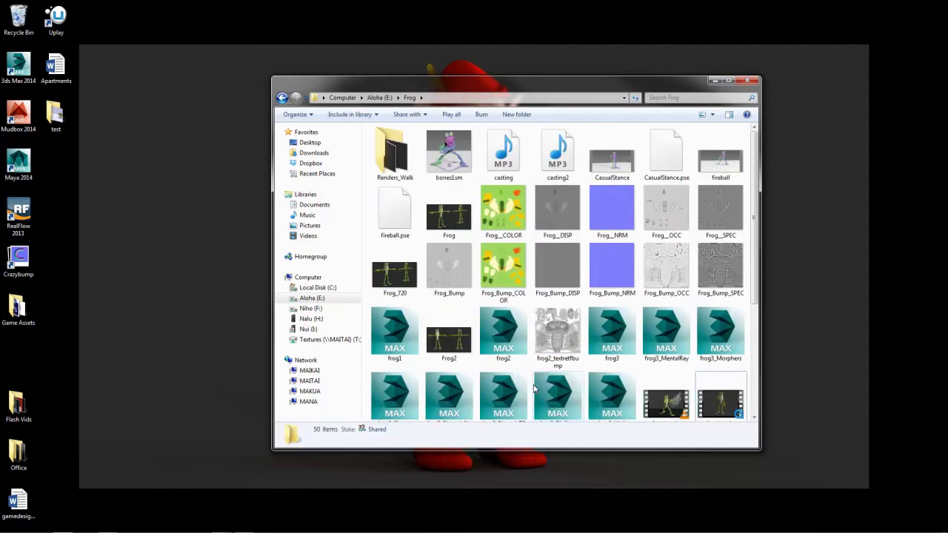
scroll(535, 389, down, 3)
click(666, 275)
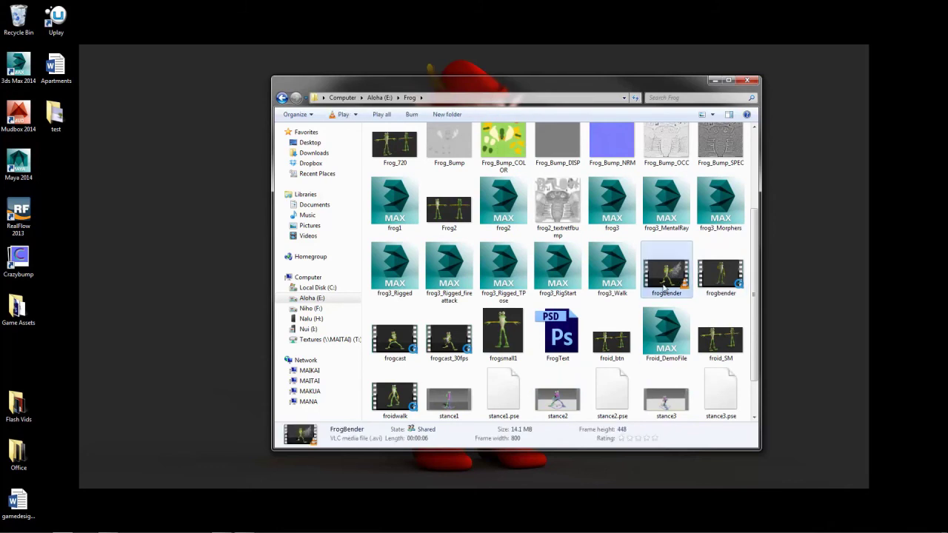